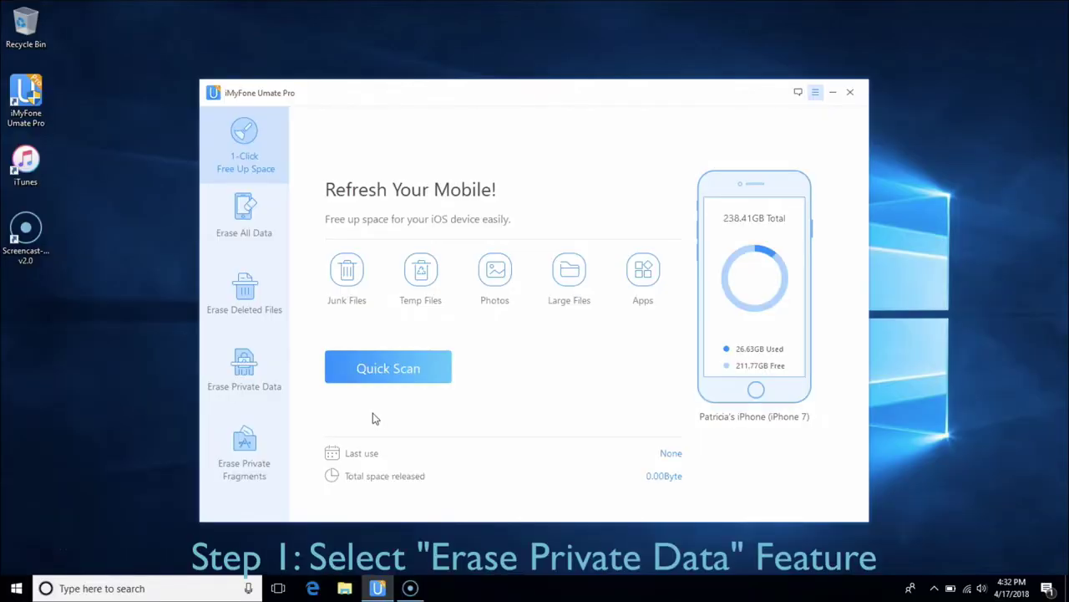
# Scan the iPhone with Erase Private Data and preview the Photos & Videos and Safari History records
pyautogui.click(244, 373)
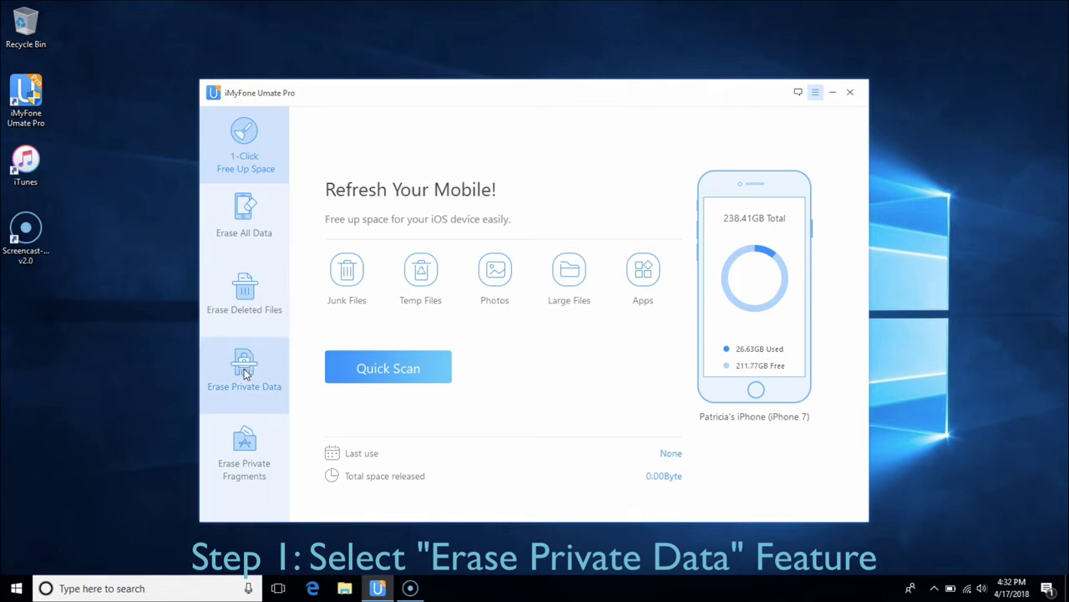
pyautogui.click(354, 381)
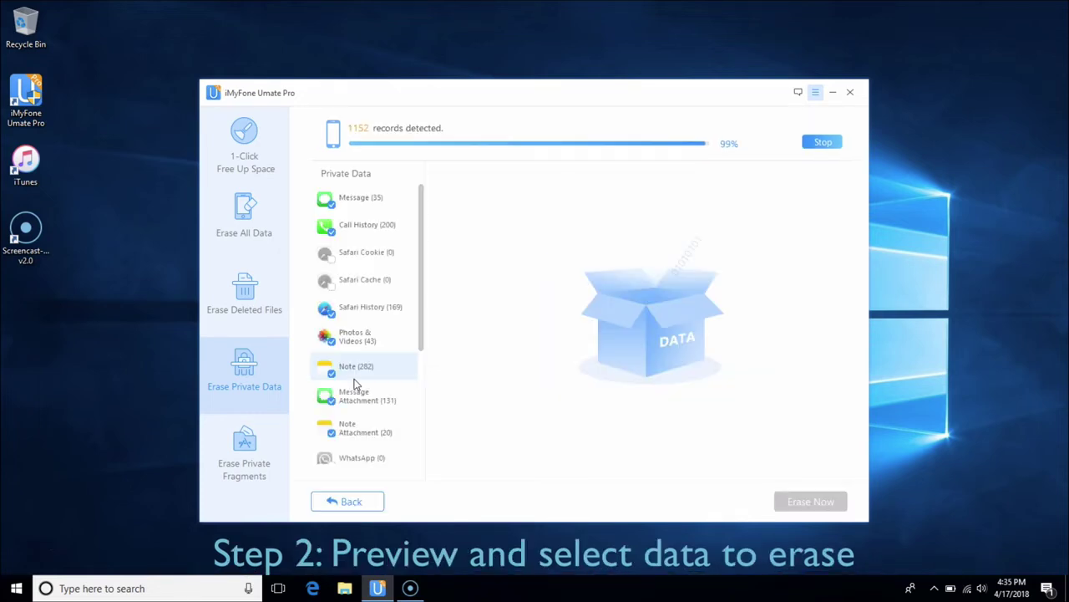
pyautogui.click(357, 338)
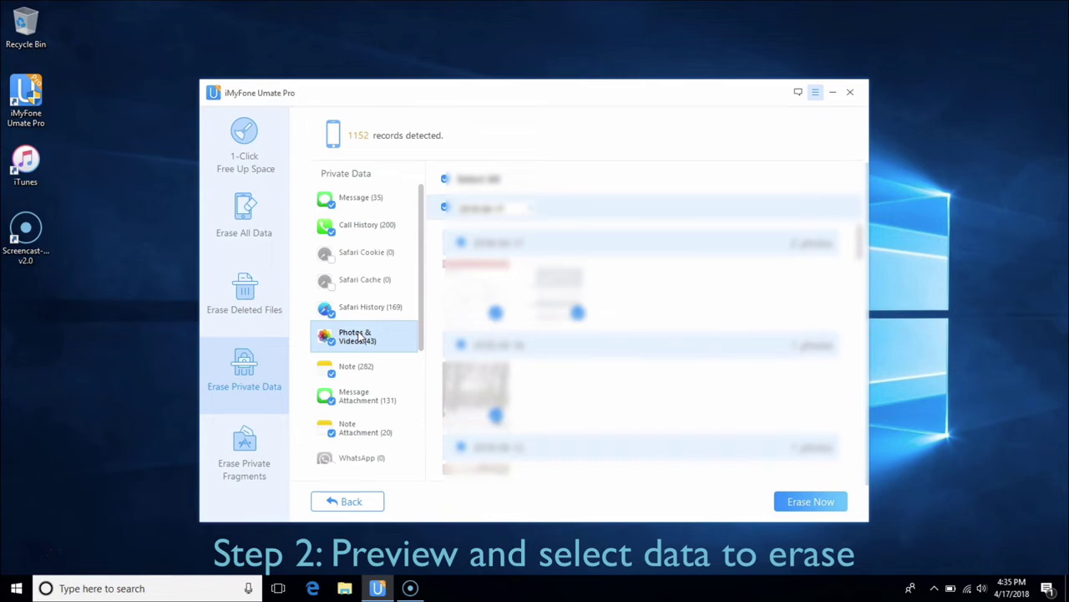
pyautogui.click(366, 308)
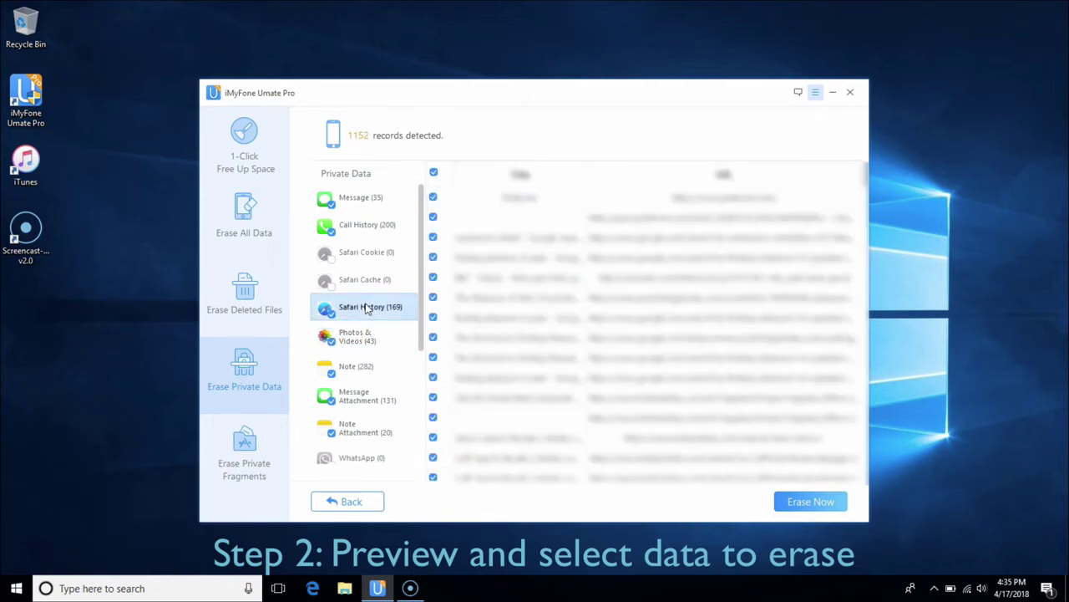
# Exclude two of the most recent photos and the "warburton wheel" Safari history entry from the private data selected for erasure
pyautogui.click(365, 201)
pyautogui.click(359, 337)
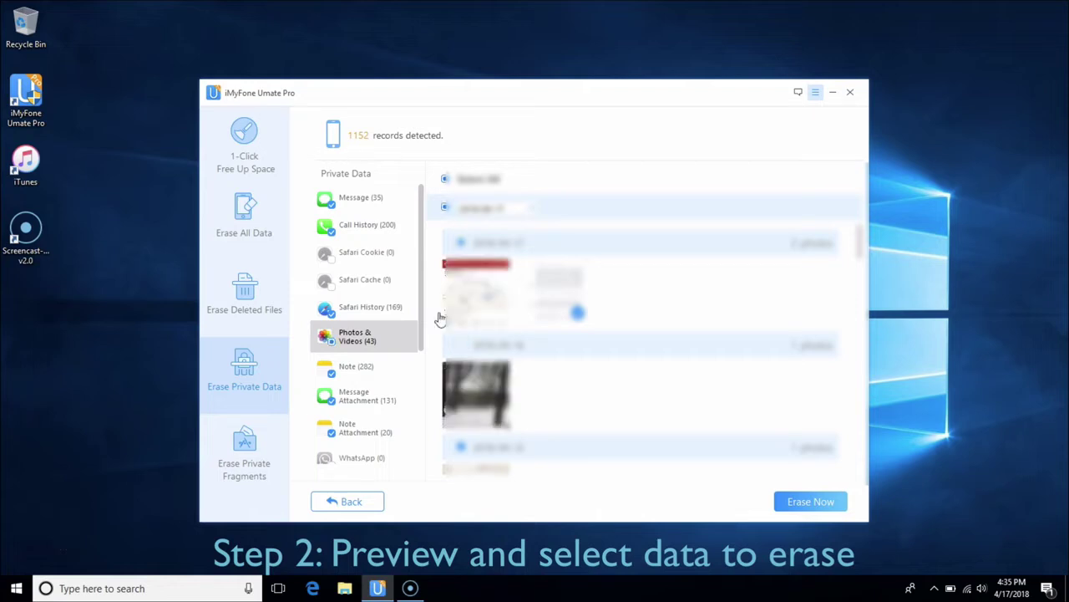
pyautogui.click(409, 309)
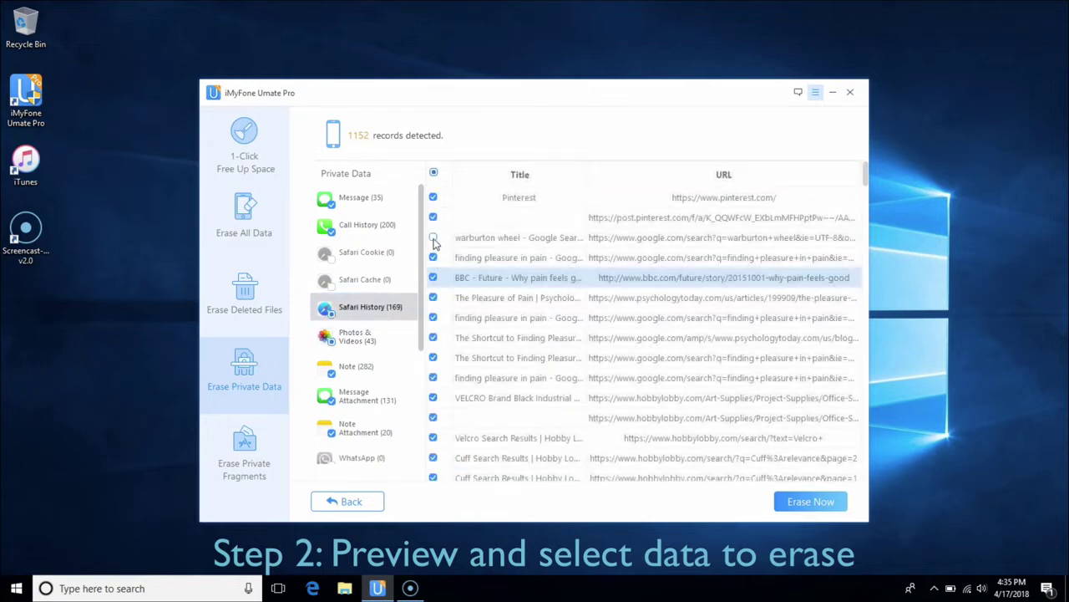
# Proceed to erase the selected private data, set the security level to Low, and enter "delete" as confirmation
pyautogui.click(810, 501)
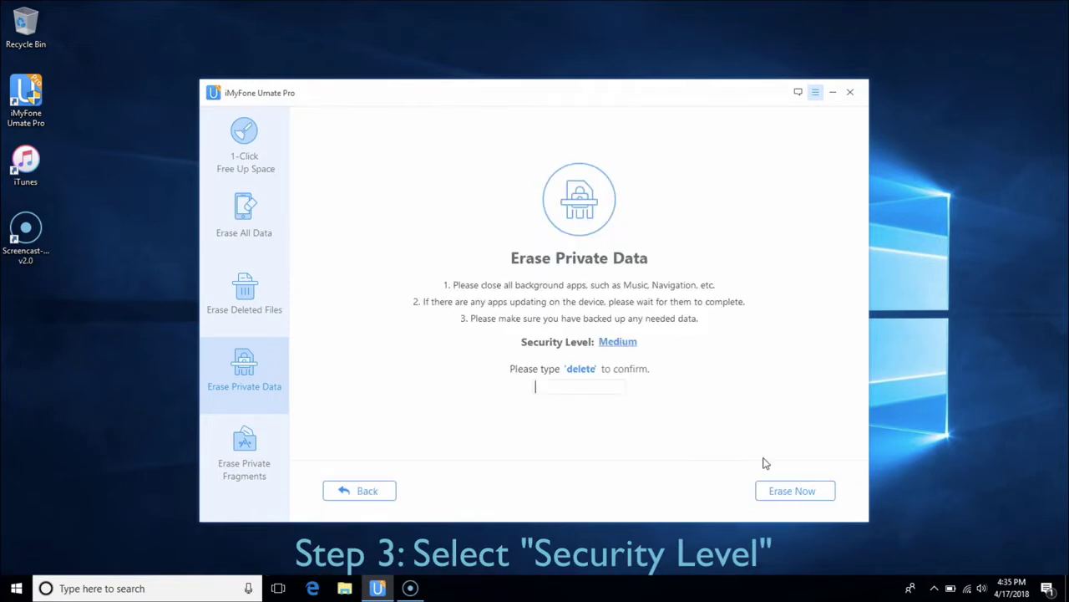
pyautogui.click(618, 343)
pyautogui.click(365, 221)
pyautogui.click(365, 274)
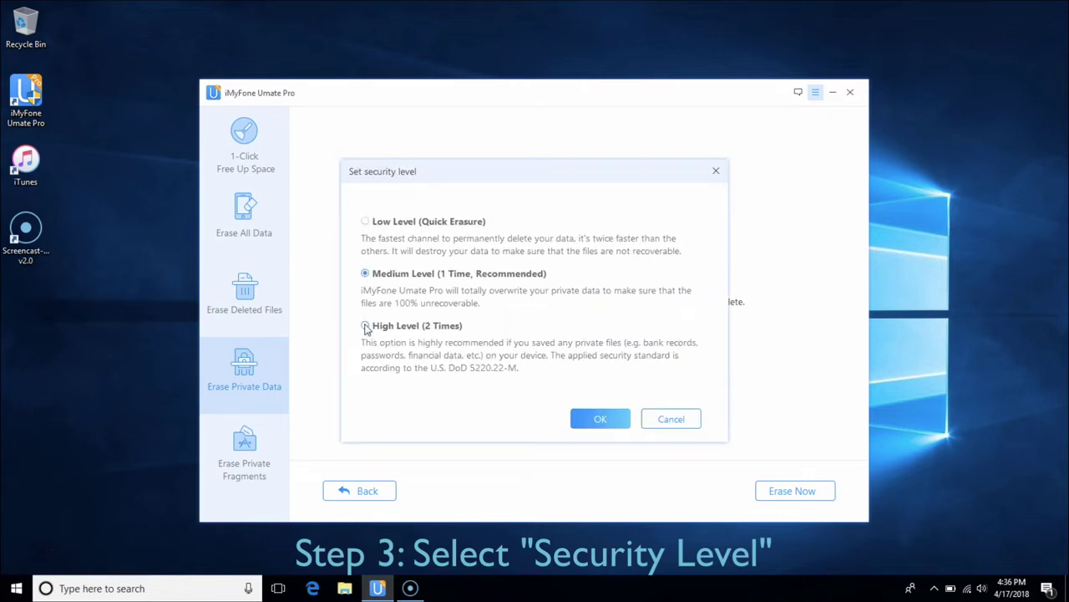
pyautogui.click(366, 326)
pyautogui.click(365, 221)
pyautogui.click(584, 418)
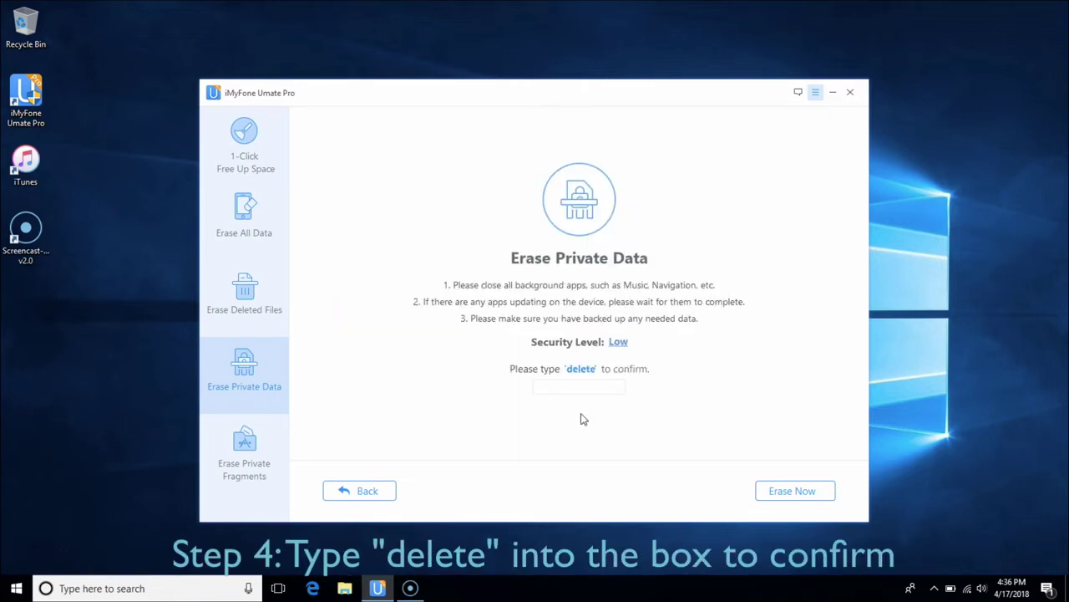
pyautogui.write('delete')
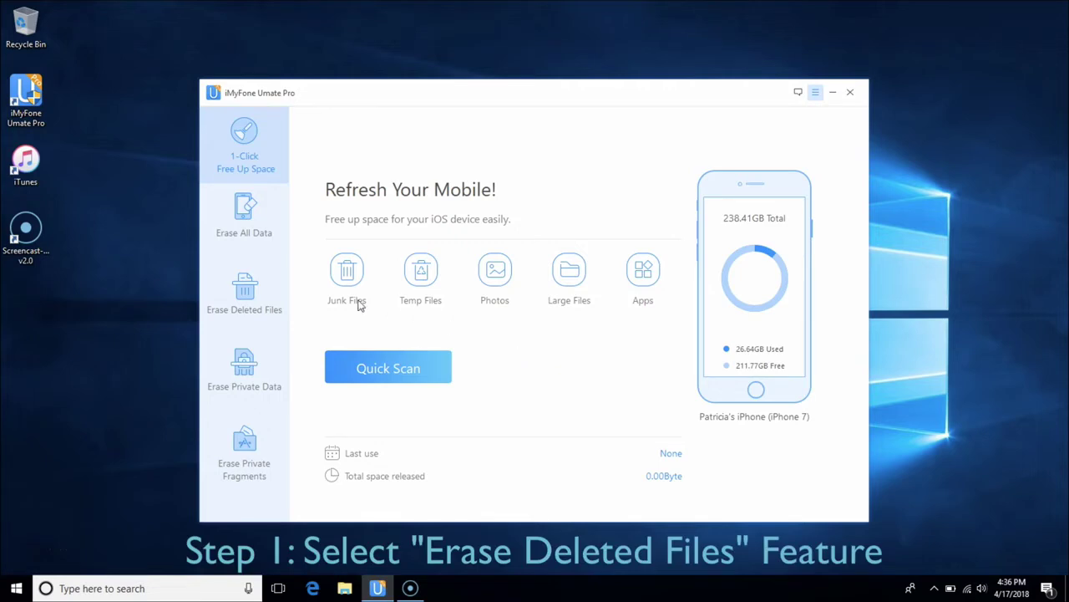
# Scan the iPhone with Erase Deleted Files and preview the deleted Call History and Safari History records
pyautogui.click(257, 306)
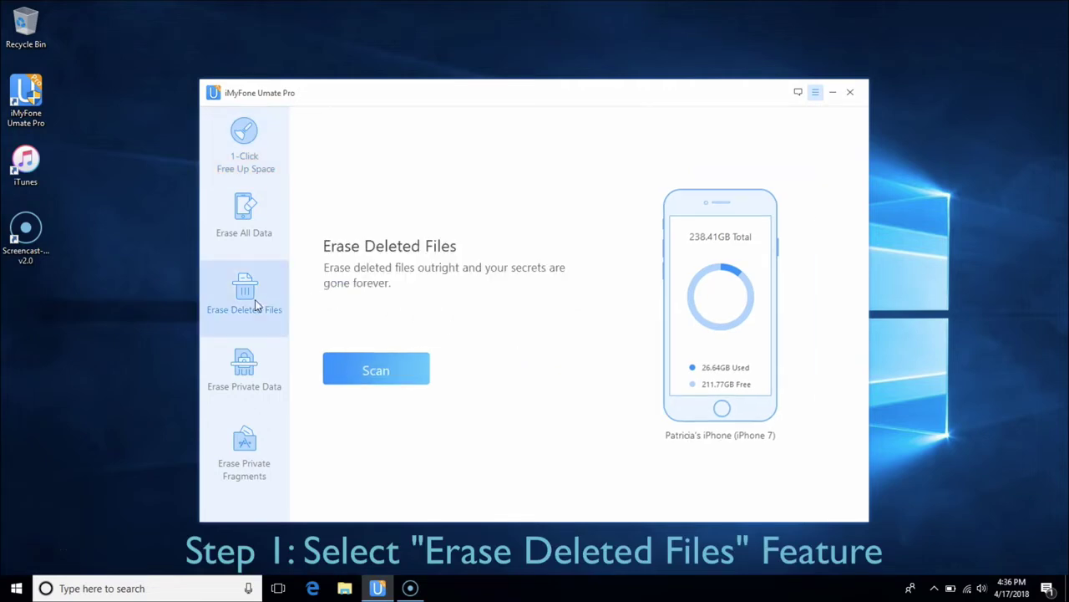
pyautogui.click(359, 370)
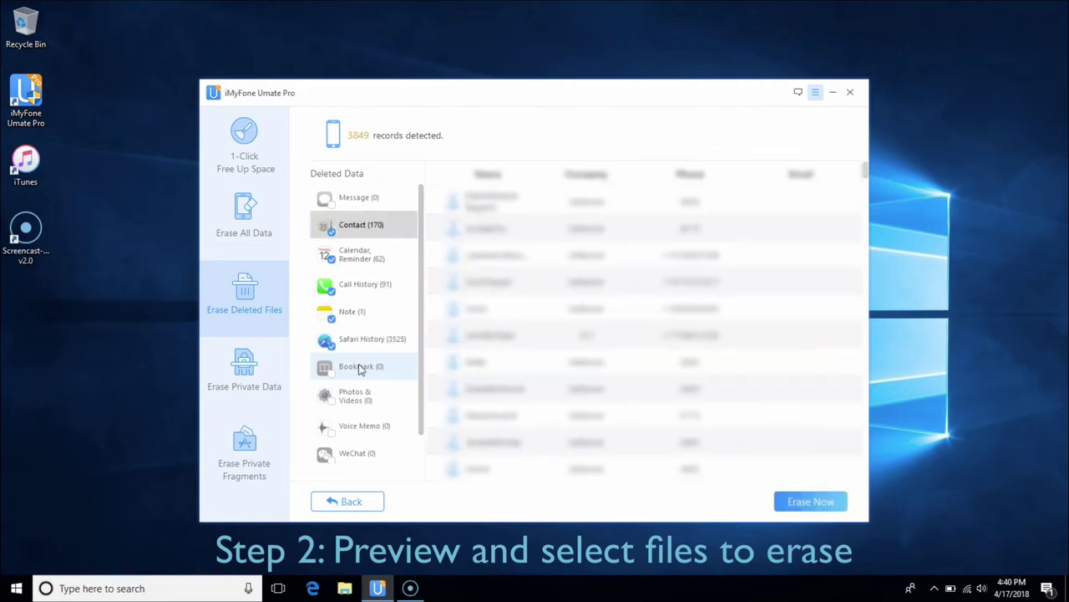
pyautogui.click(362, 287)
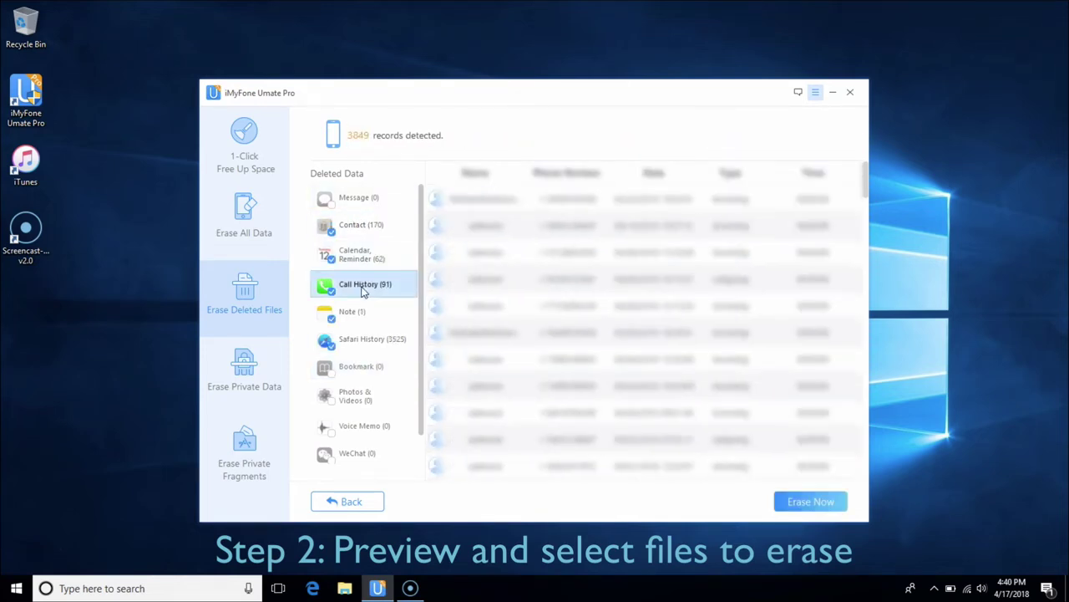
pyautogui.click(364, 342)
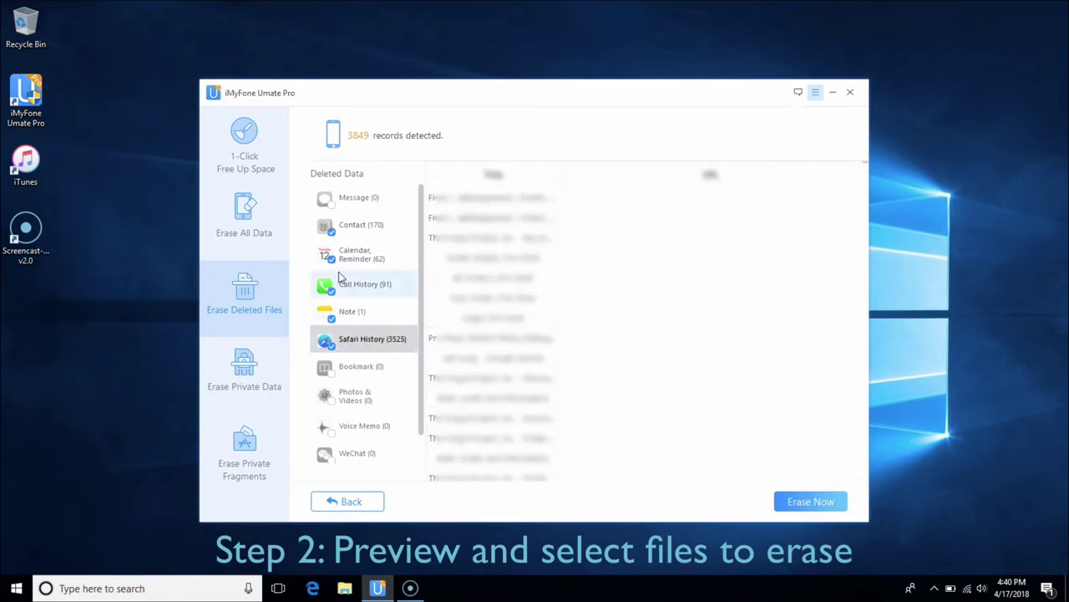
# Exclude the Contact and Call History categories from the deleted data, keeping Calendar, Reminder selected
pyautogui.click(331, 232)
pyautogui.click(332, 259)
pyautogui.click(331, 259)
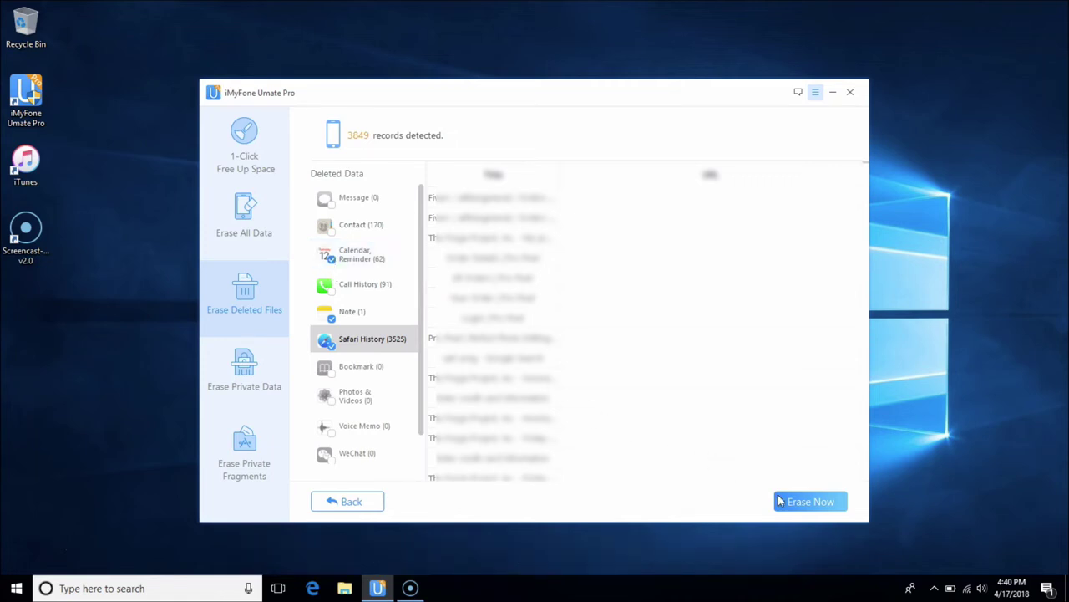
# Proceed to erase the selected deleted files with the security level set to Low, and enter "delete" as confirmation
pyautogui.click(811, 501)
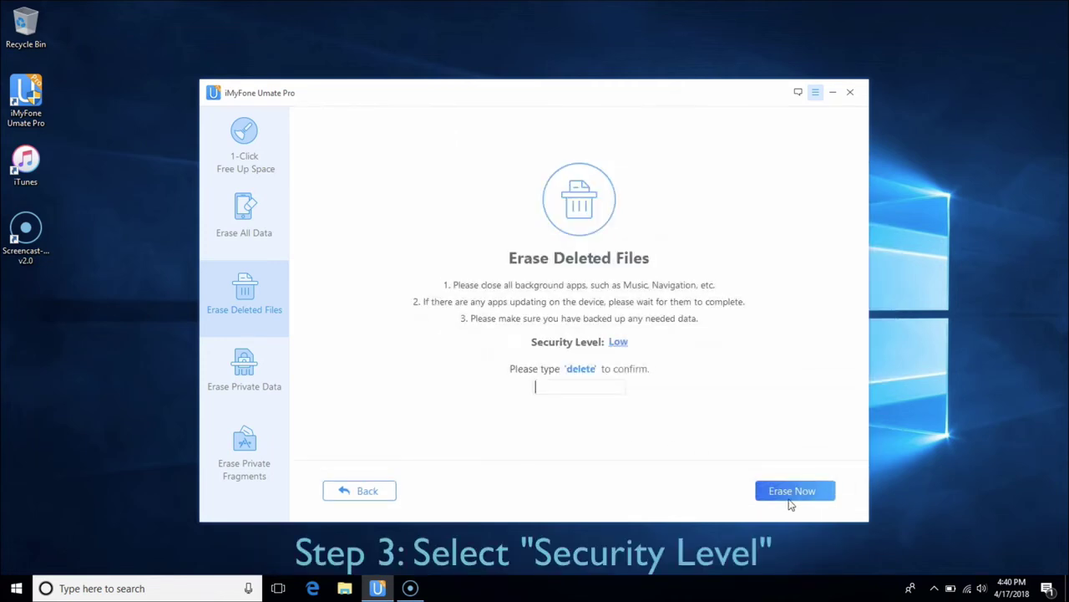
pyautogui.click(617, 343)
pyautogui.click(366, 273)
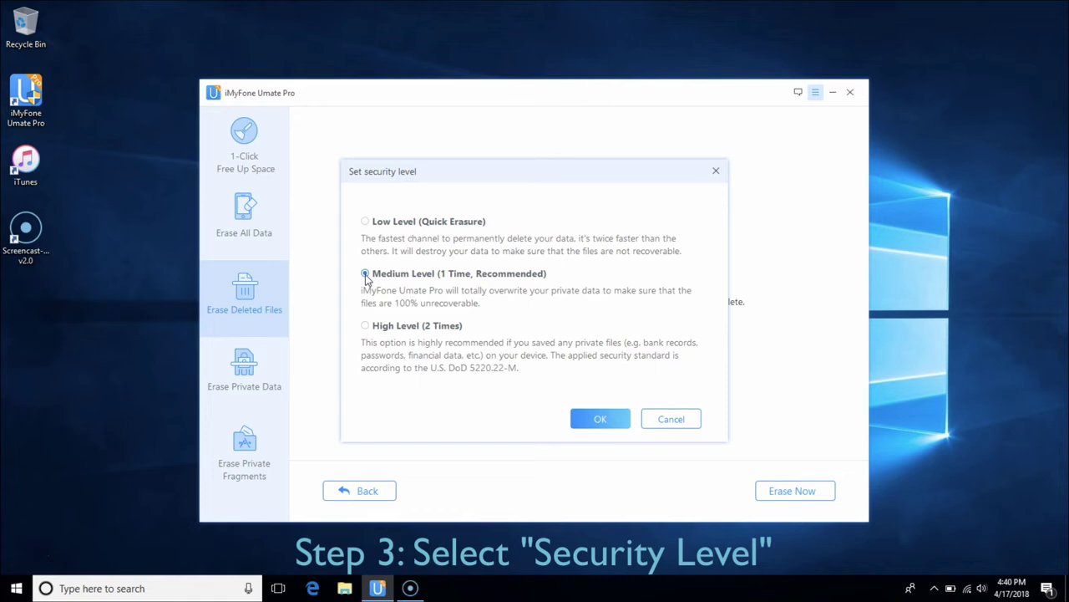
pyautogui.click(365, 326)
pyautogui.click(365, 221)
pyautogui.click(579, 418)
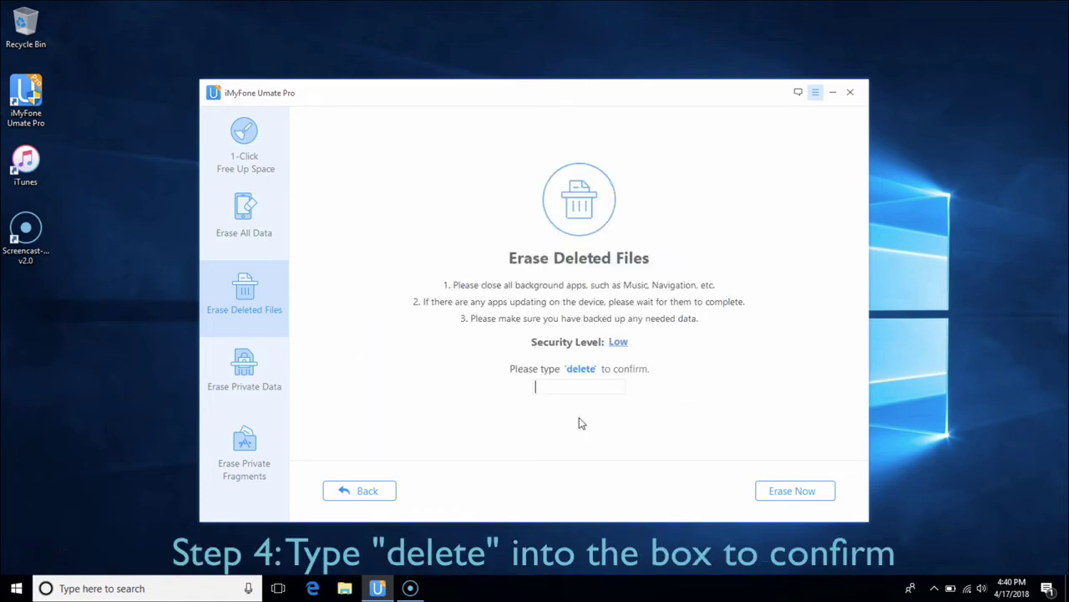
pyautogui.write('de')
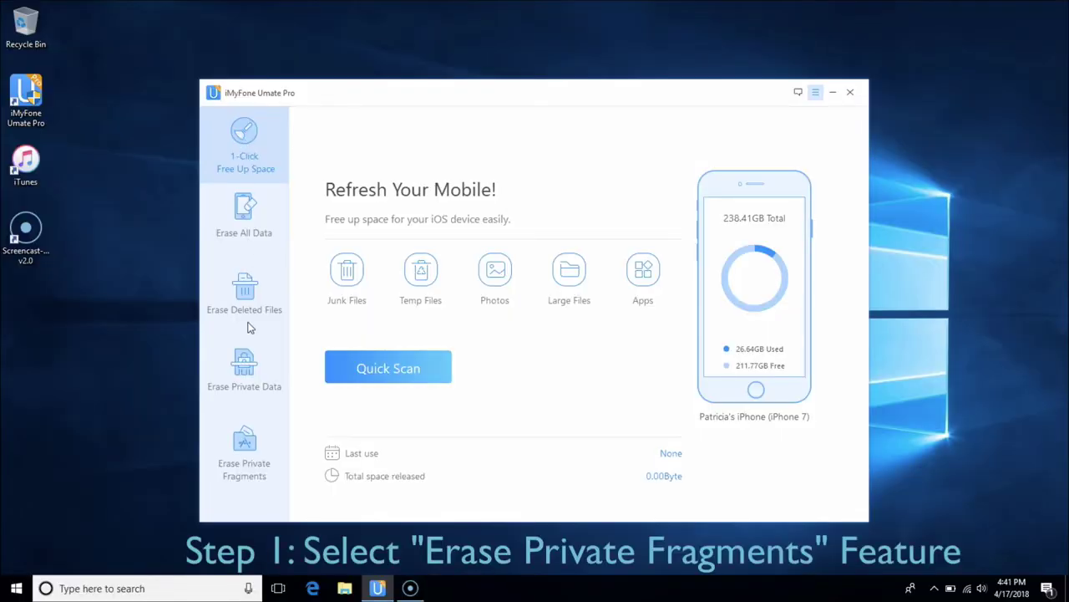
# Scan the iPhone with Erase Private Fragments and exclude Spotify and YouTube from the apps selected for erasure
pyautogui.click(247, 447)
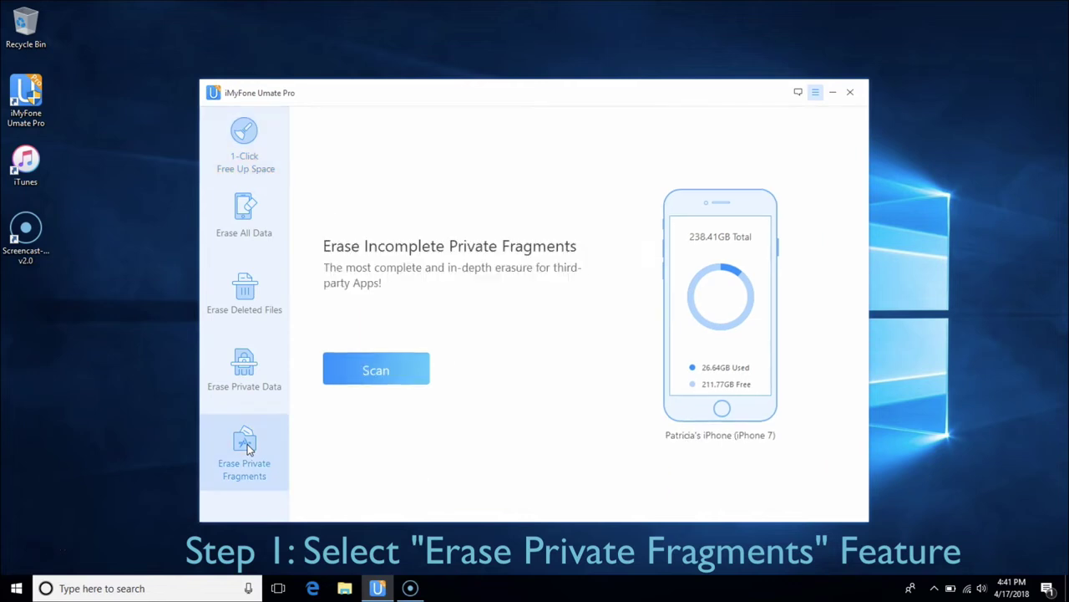
pyautogui.click(361, 371)
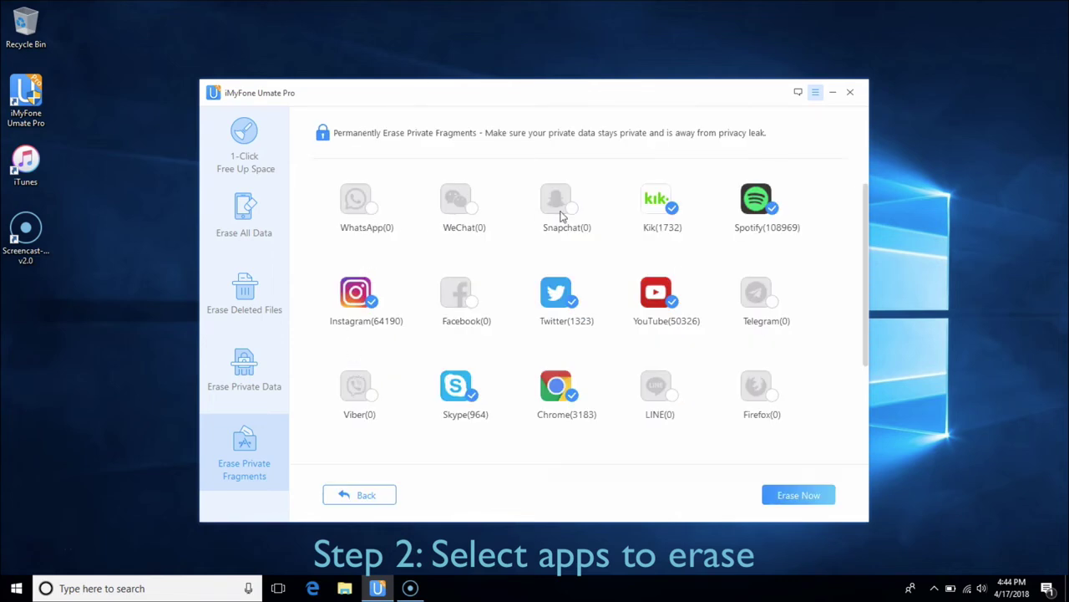
pyautogui.click(770, 206)
pyautogui.click(676, 301)
pyautogui.click(672, 209)
# Proceed to erase the selected apps' private fragments with the security level set to Low, and enter "delete" as confirmation
pyautogui.click(794, 495)
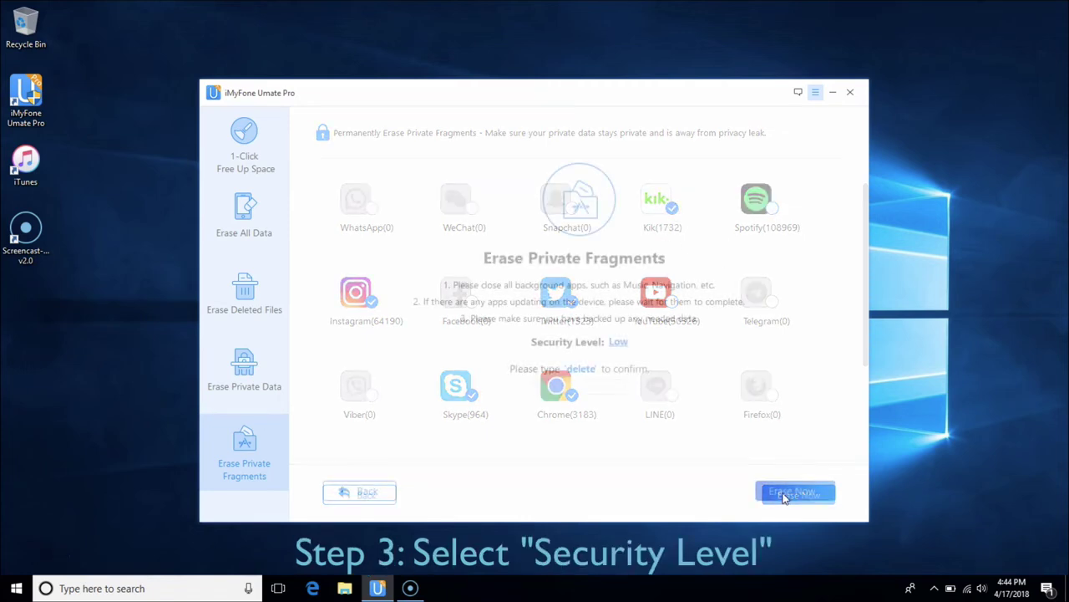
pyautogui.click(622, 343)
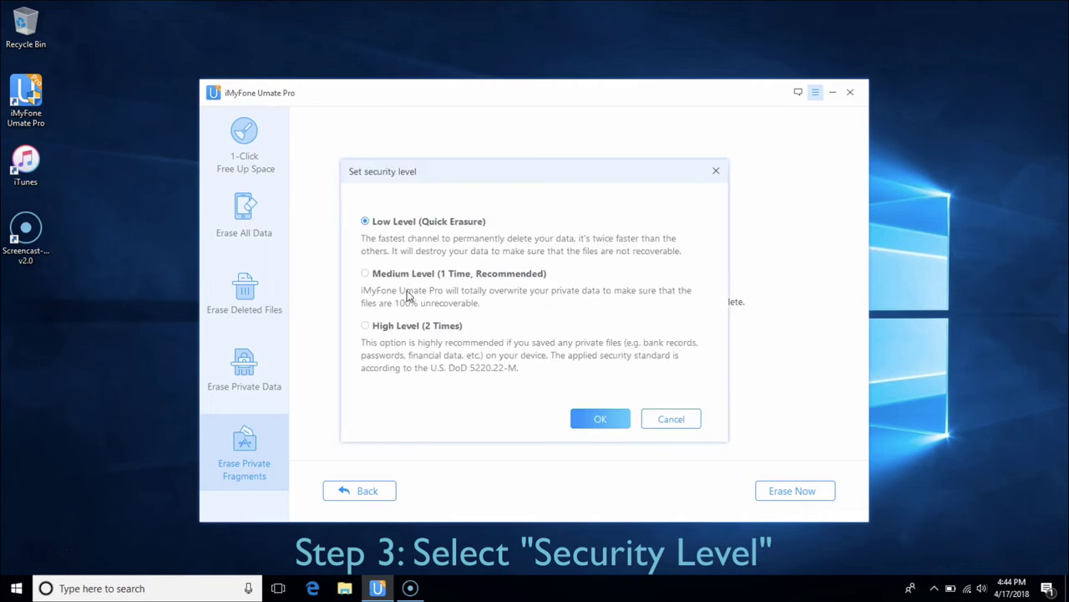
pyautogui.click(366, 276)
pyautogui.click(365, 326)
pyautogui.click(365, 221)
pyautogui.click(596, 418)
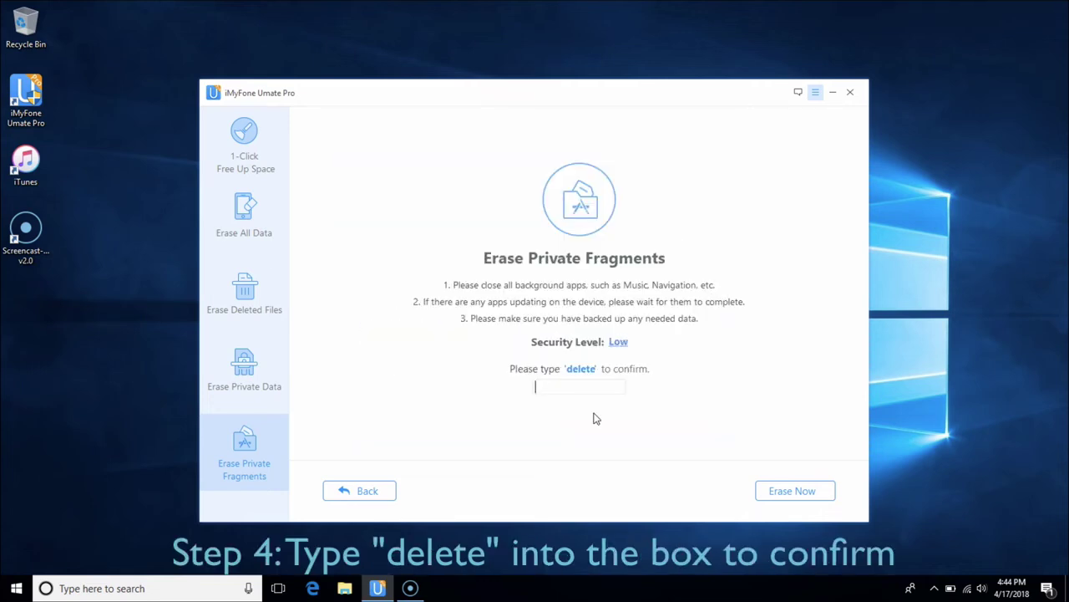
pyautogui.write('delete')
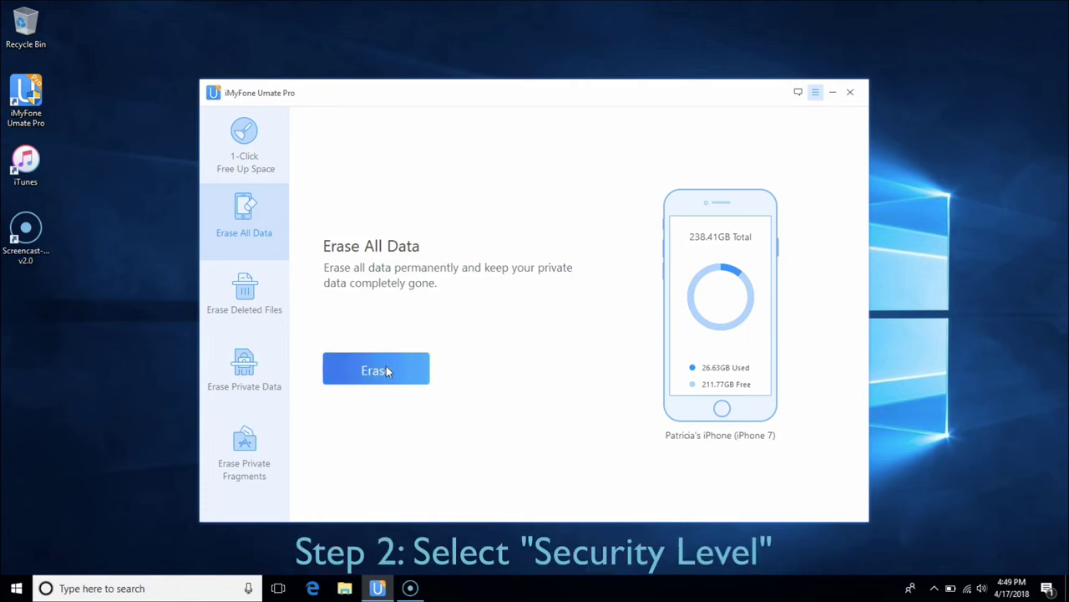
# Start Erase All Data for the iPhone, set the security level to Low, and enter "delete" as confirmation
pyautogui.click(386, 368)
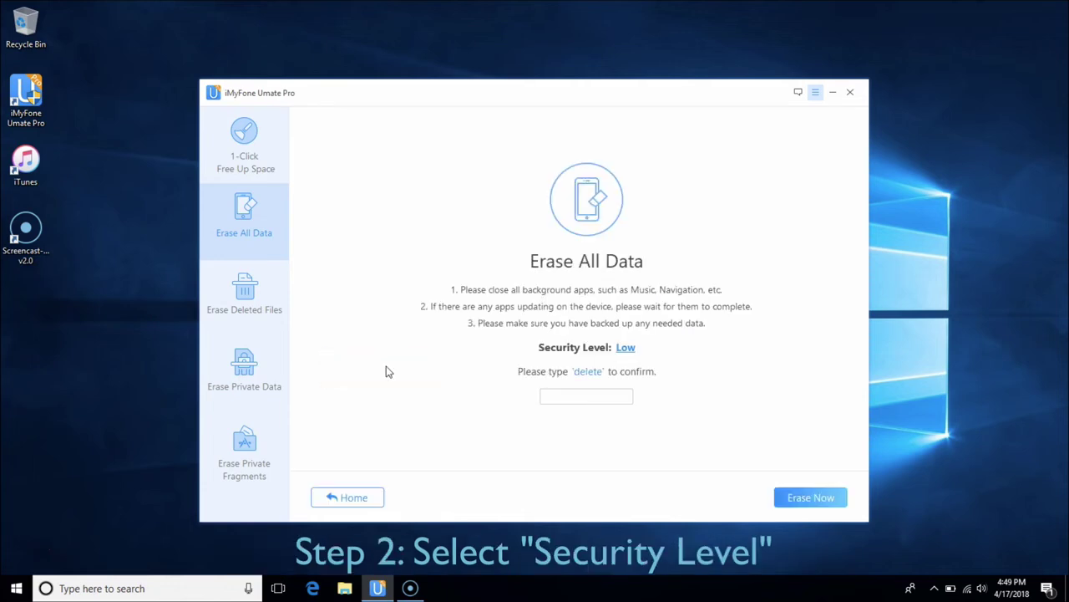
pyautogui.click(625, 349)
pyautogui.click(365, 273)
pyautogui.click(365, 325)
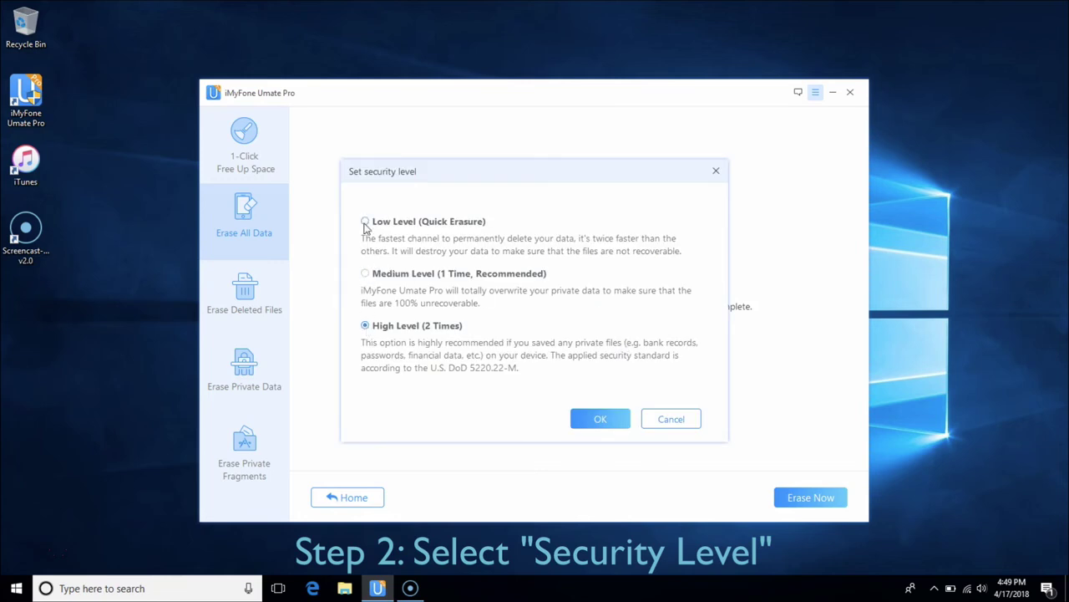
pyautogui.click(365, 221)
pyautogui.click(600, 419)
pyautogui.write('d')
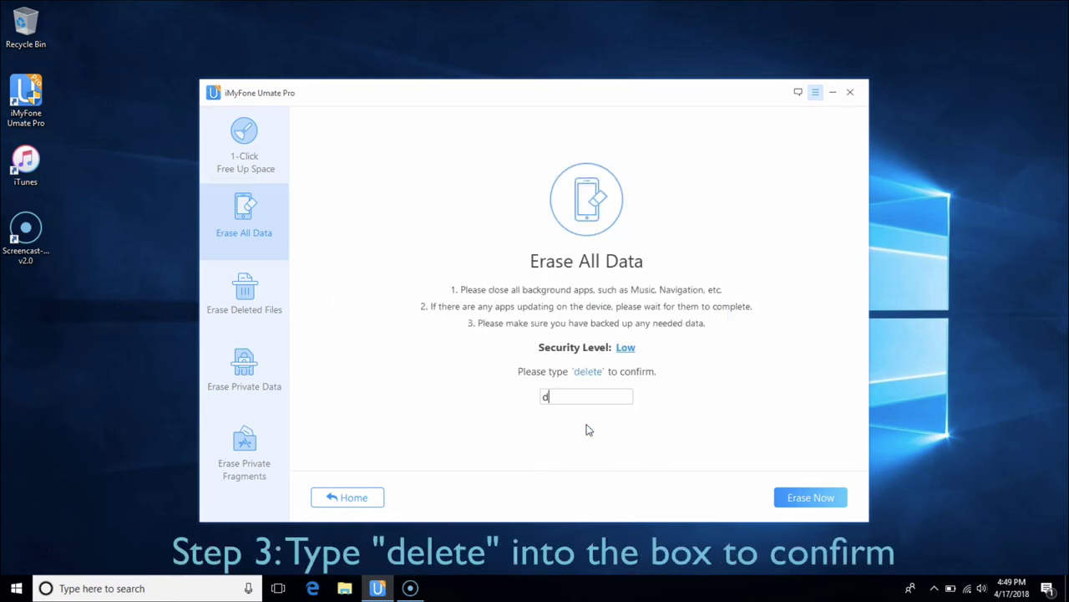
pyautogui.write('elete')
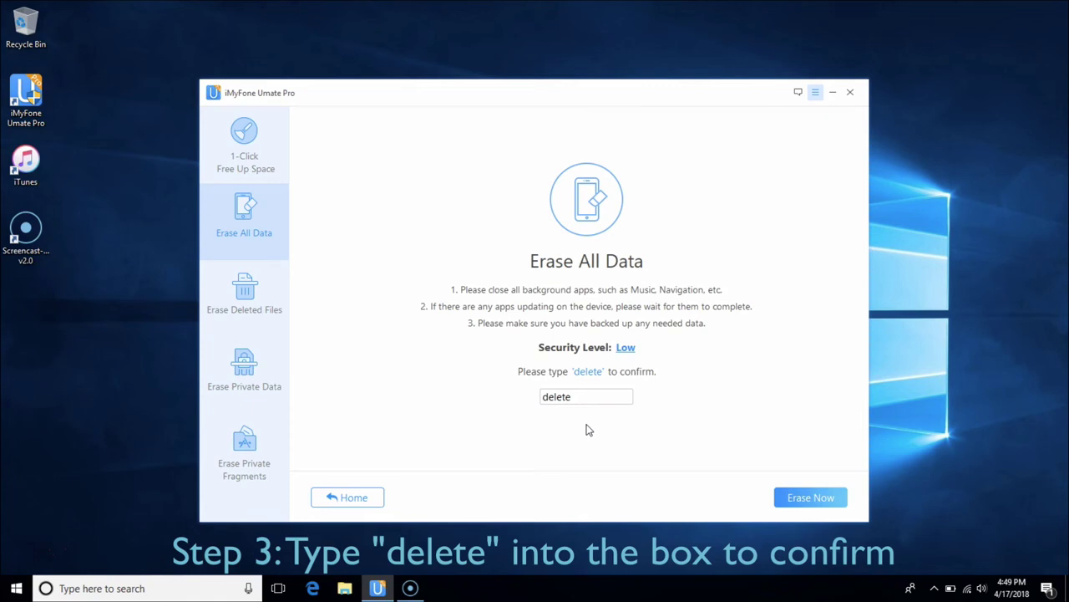